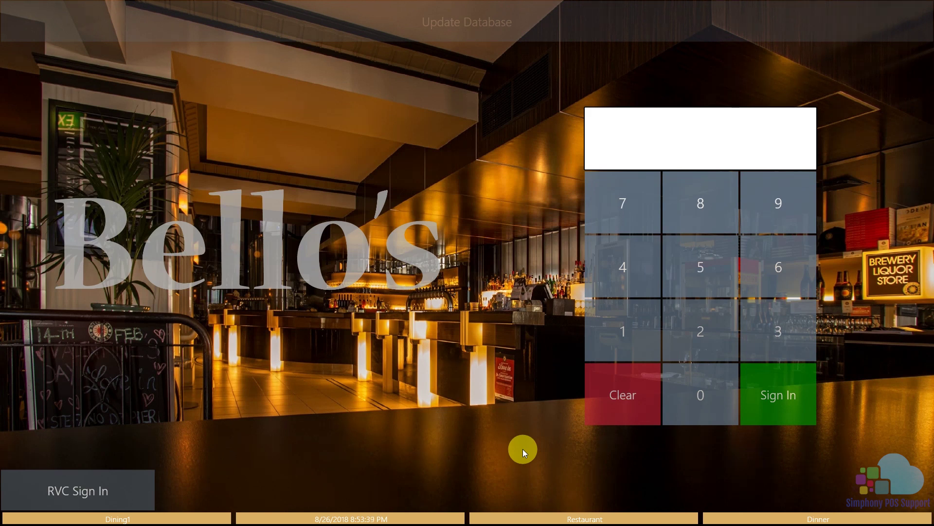
- Sign in to the Simphony POS with the employee PIN
click(606, 332)
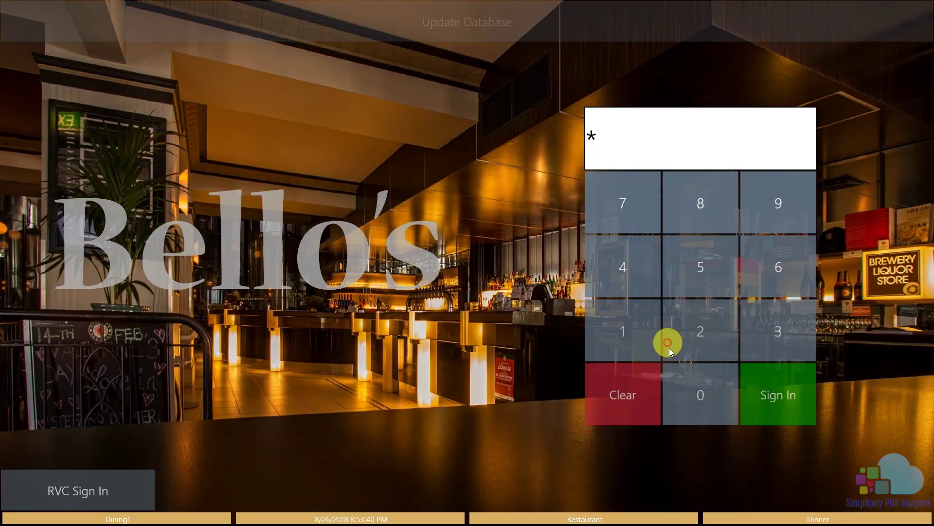
click(765, 387)
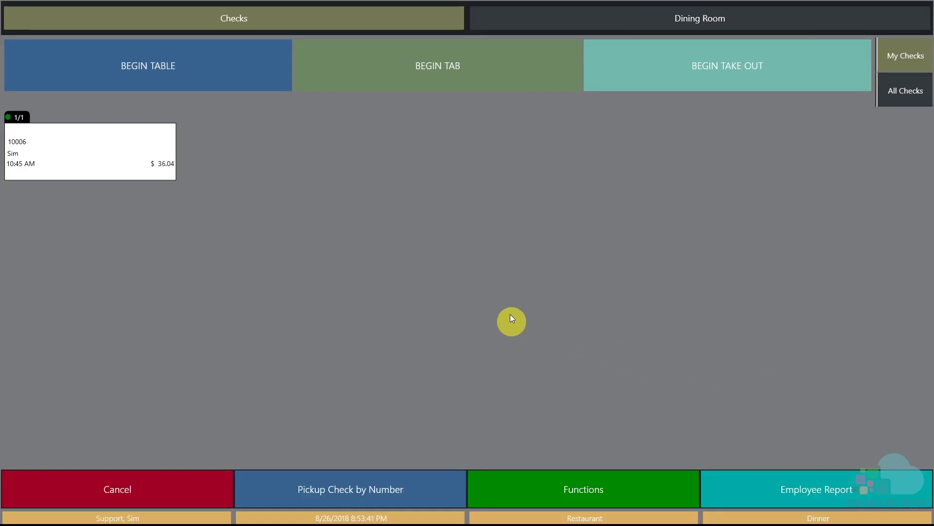
- Open check 10006 and add an American Breakfast for seat 1
click(133, 167)
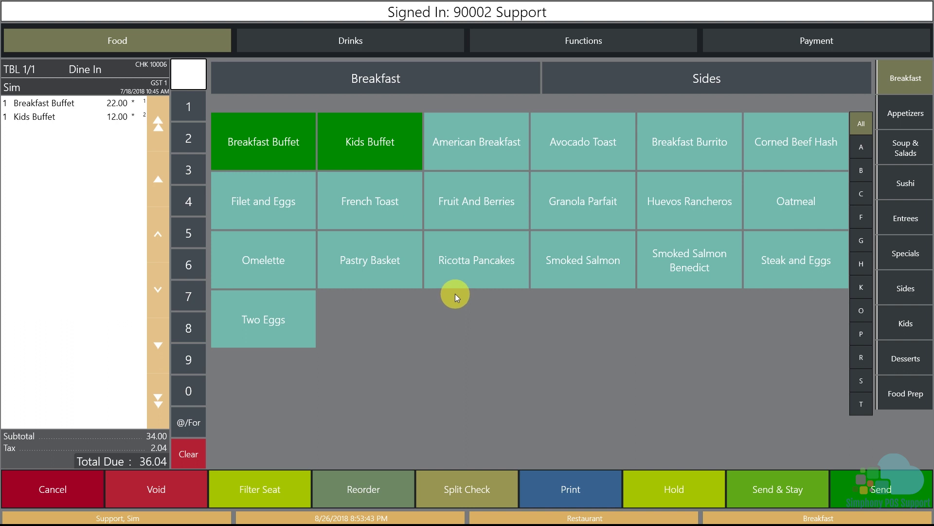
click(468, 159)
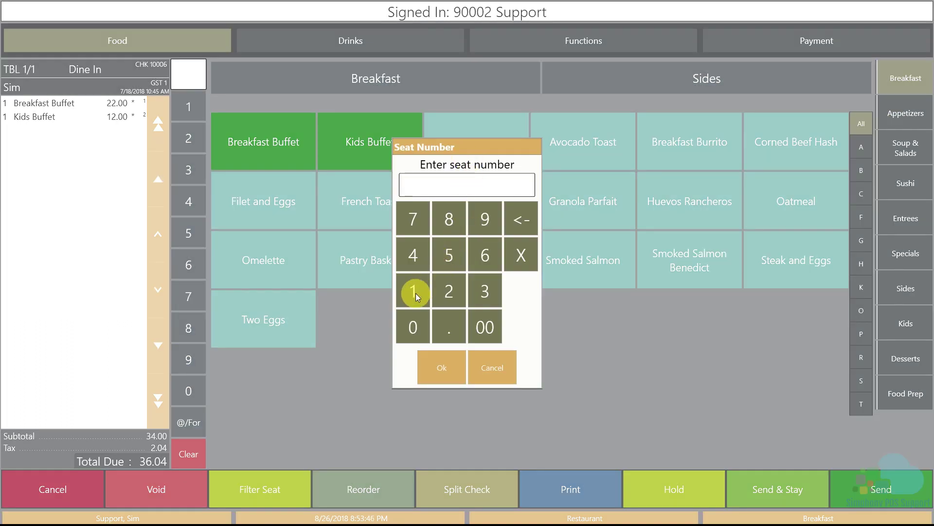
click(415, 293)
click(441, 364)
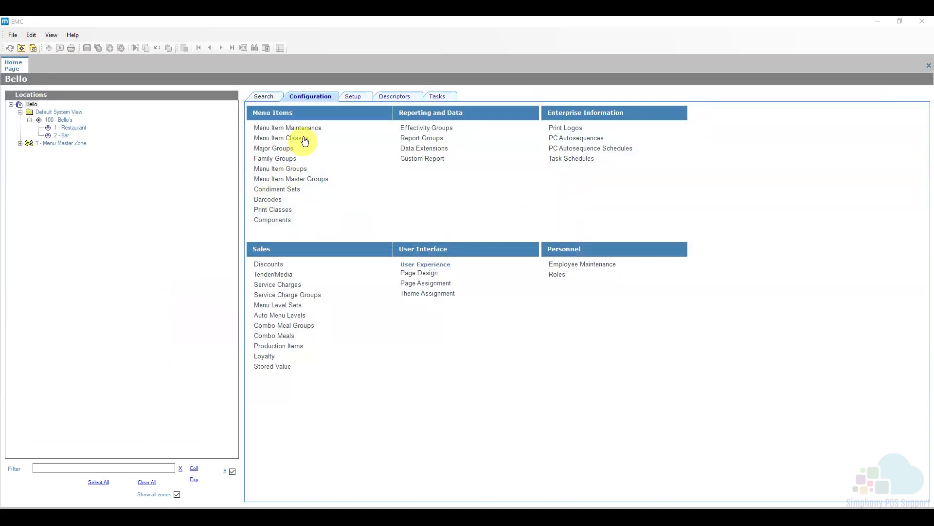
- Open the enterprise Menu Item Maintenance table in EMC and scroll through the records
click(312, 98)
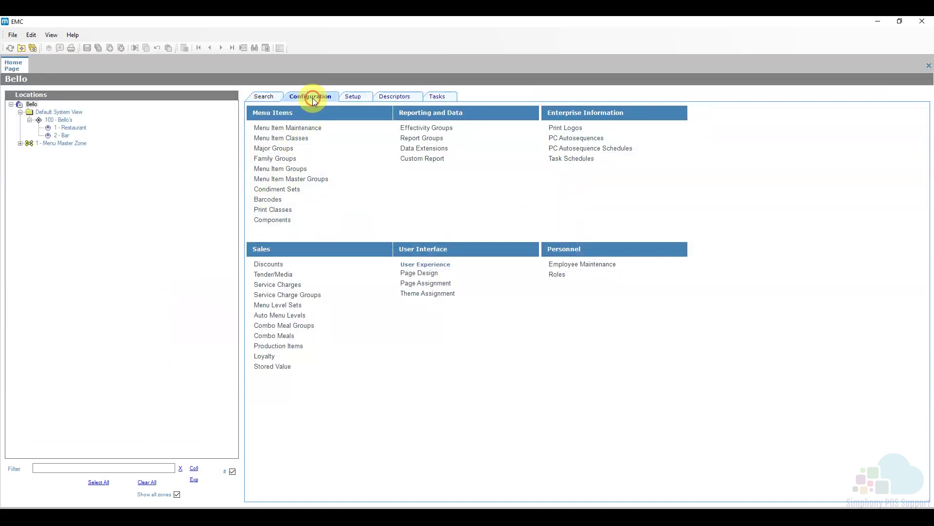
click(308, 134)
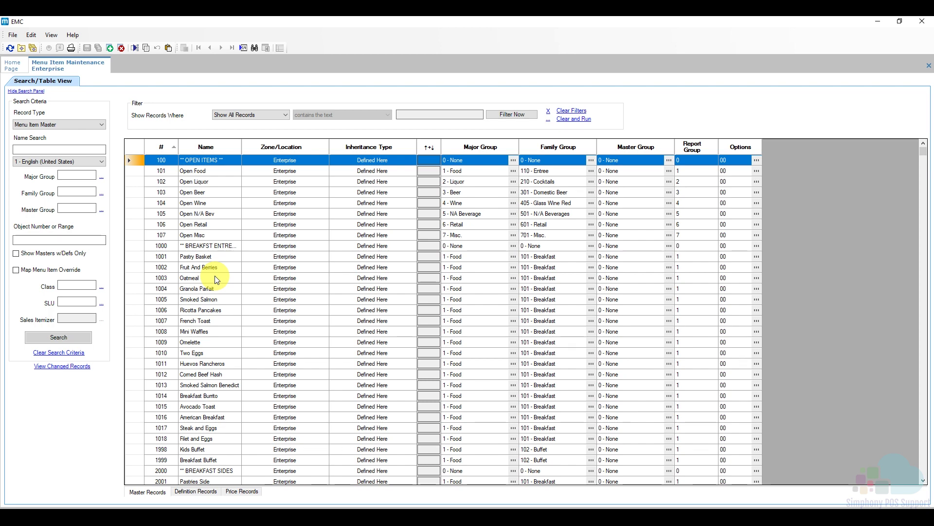
scroll(214, 275, down, 5)
scroll(223, 286, down, 1)
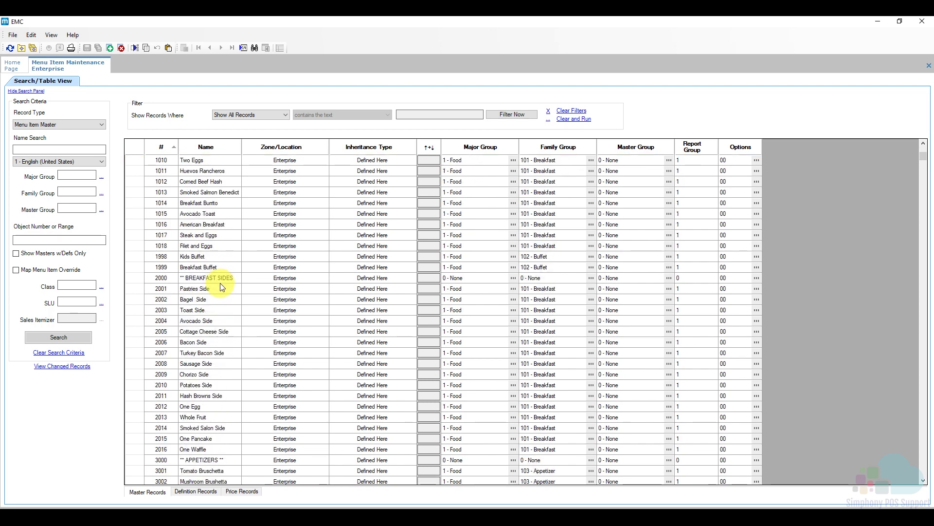
- Search the Name column for 'over easy' to locate the Over Easy modifier 106001
click(255, 48)
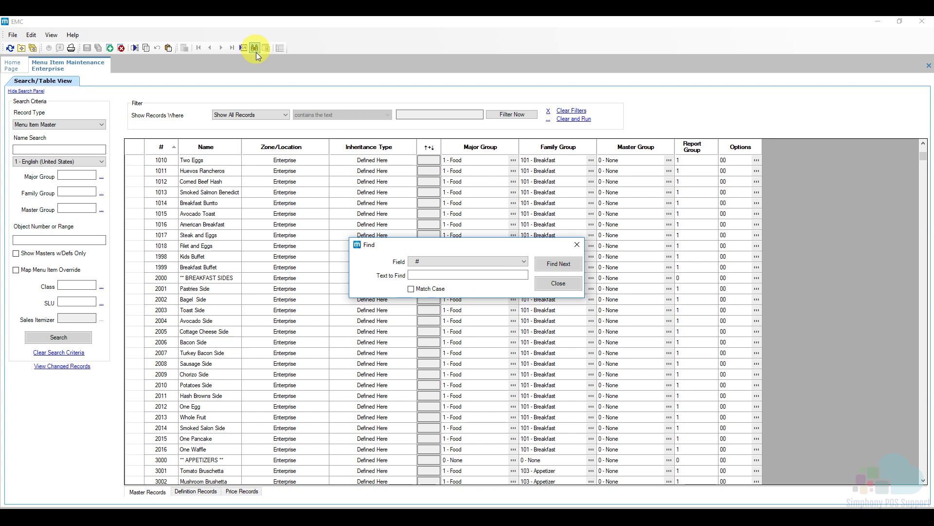
click(436, 261)
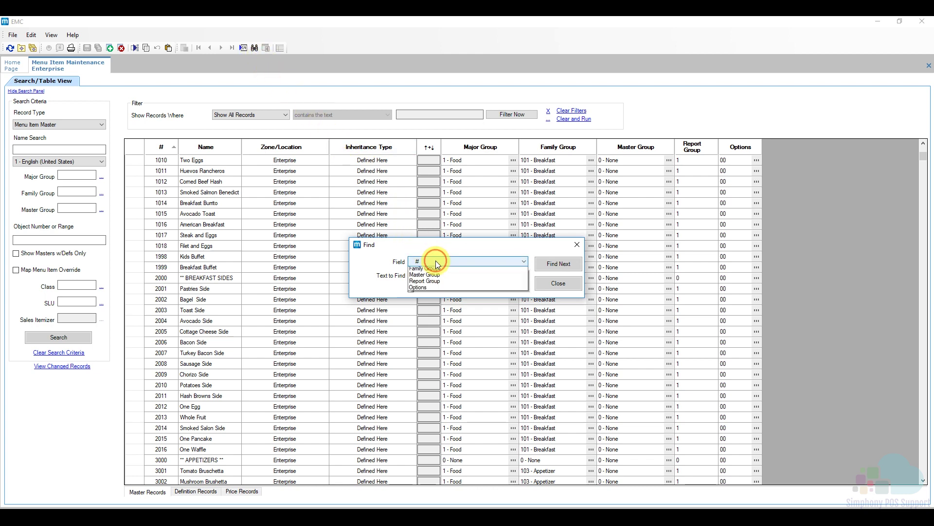
click(445, 276)
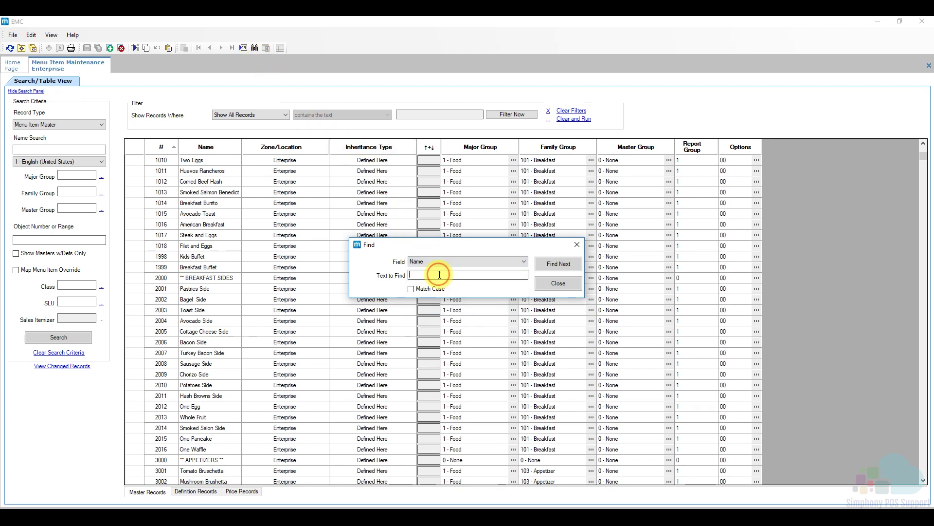
click(440, 274)
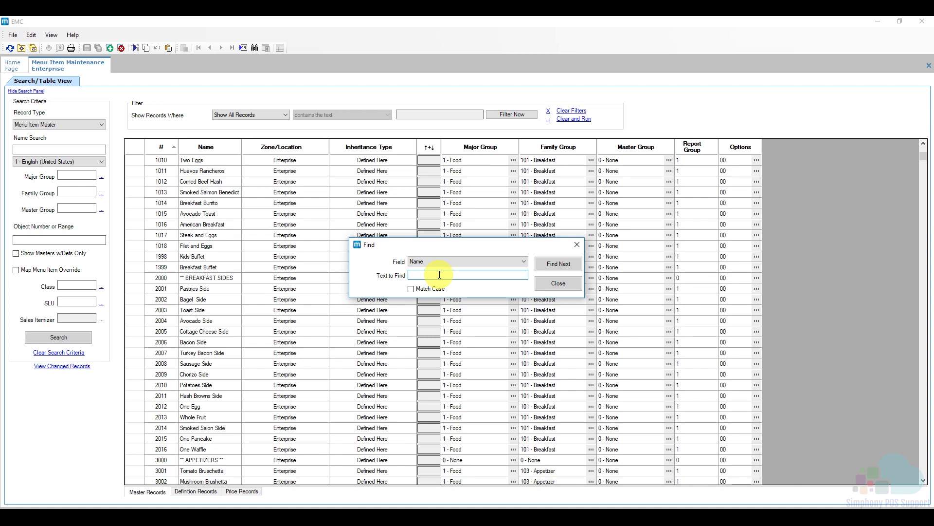
text(over easy)
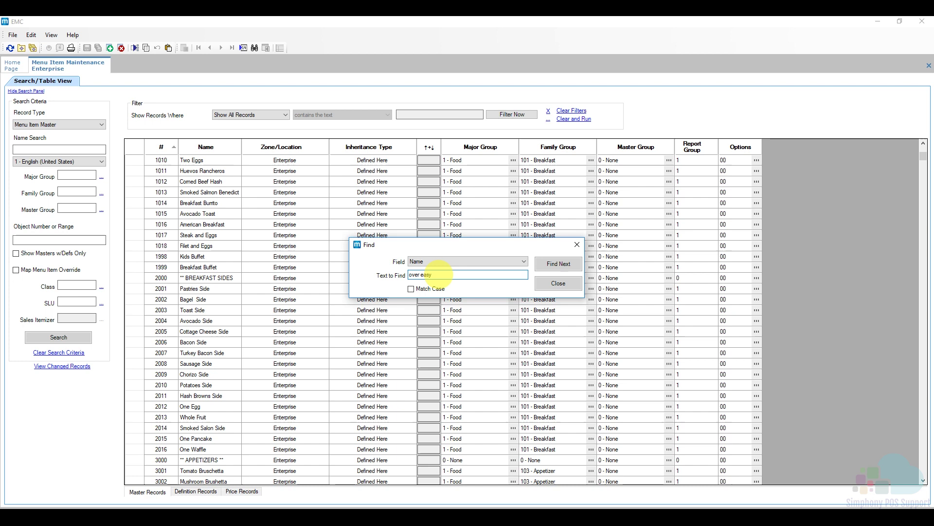
click(556, 267)
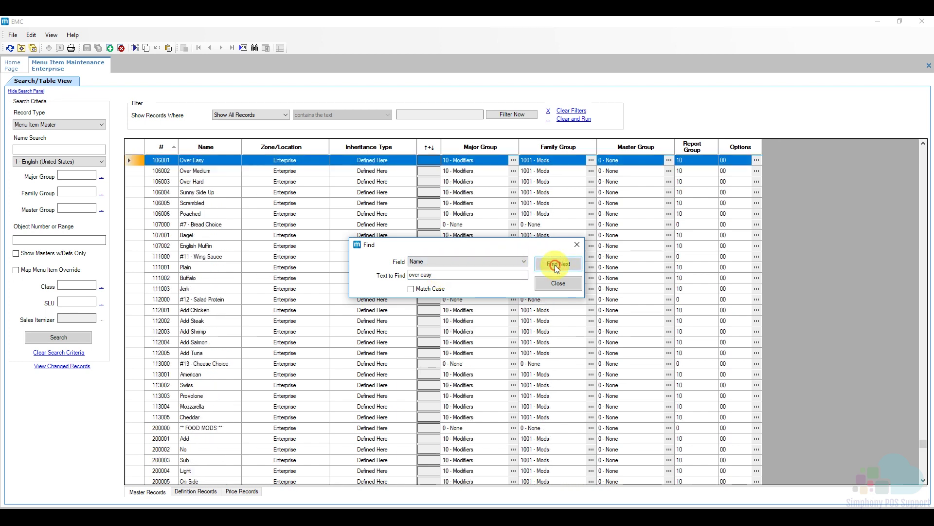
scroll(274, 224, up, 1)
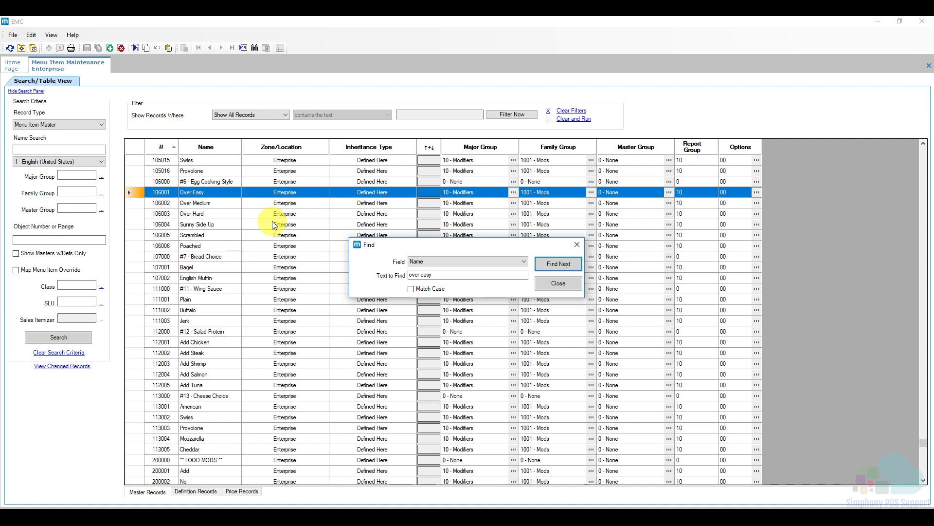
click(549, 268)
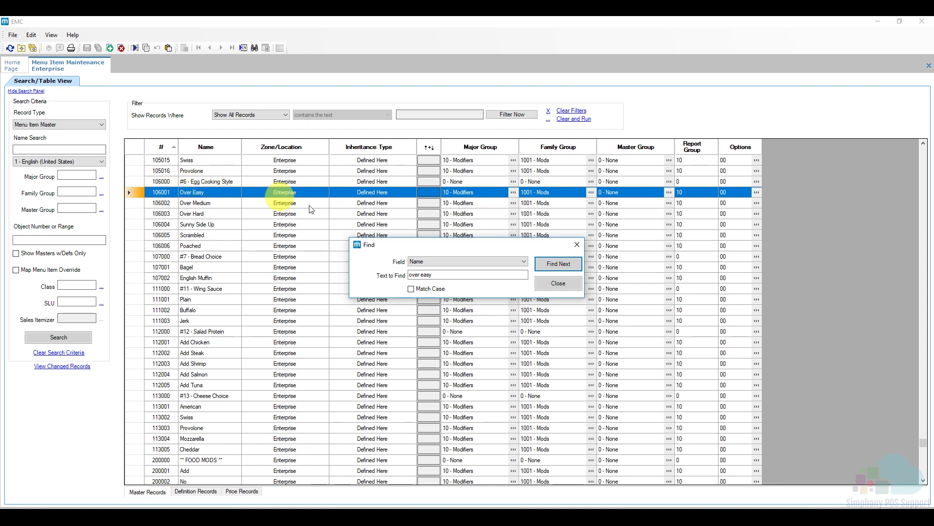
click(558, 283)
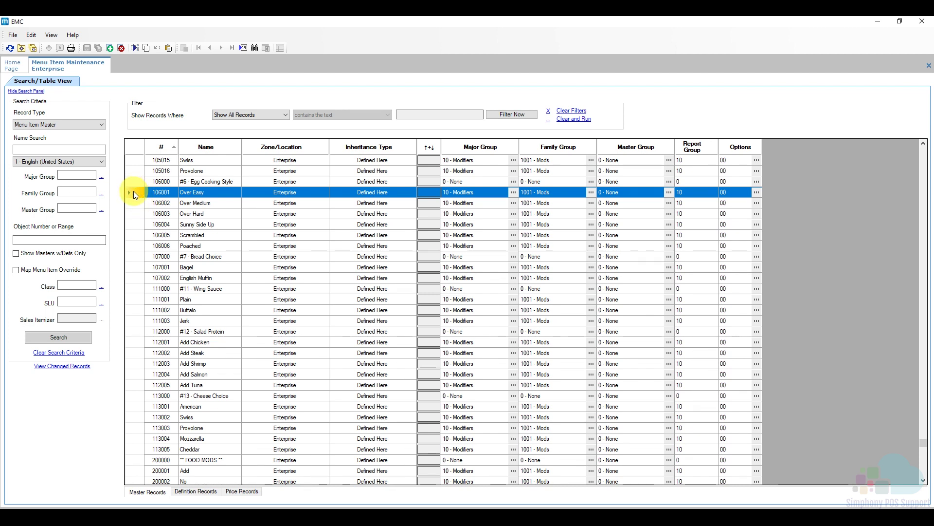
- Insert a new menu item named 'Hard Boiled' copied from Over Easy, declining another
click(110, 48)
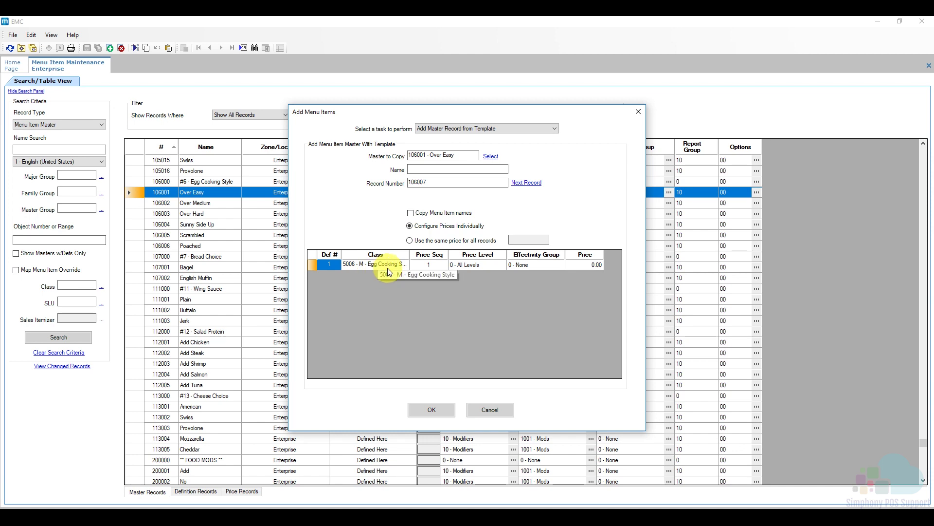
click(425, 169)
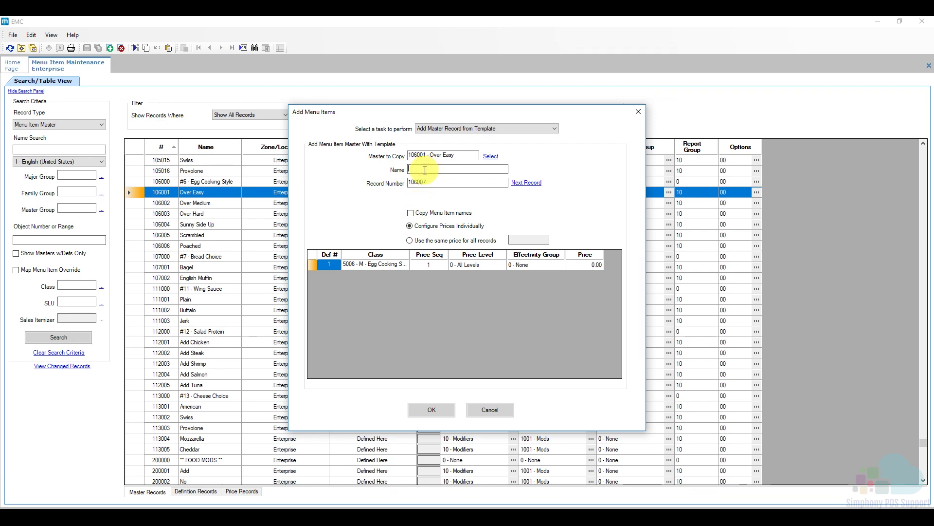
text(Hard Boiled)
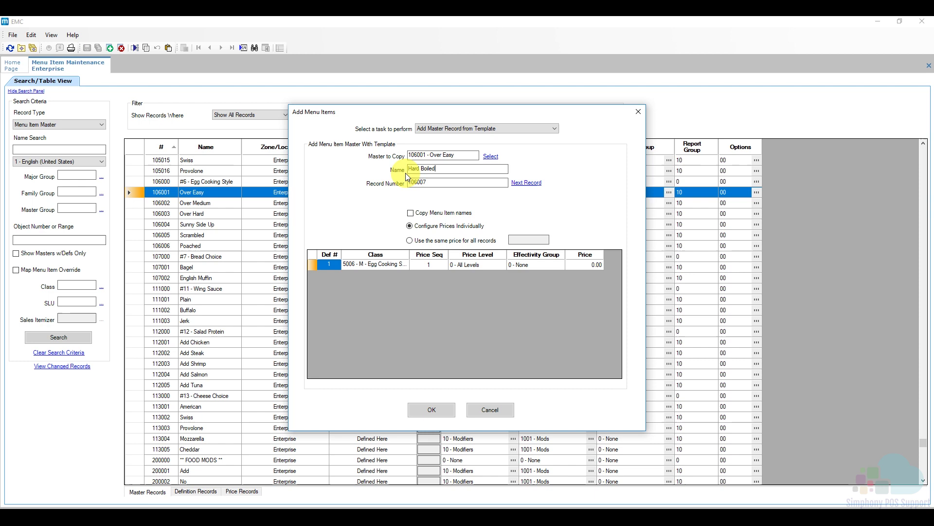
click(431, 409)
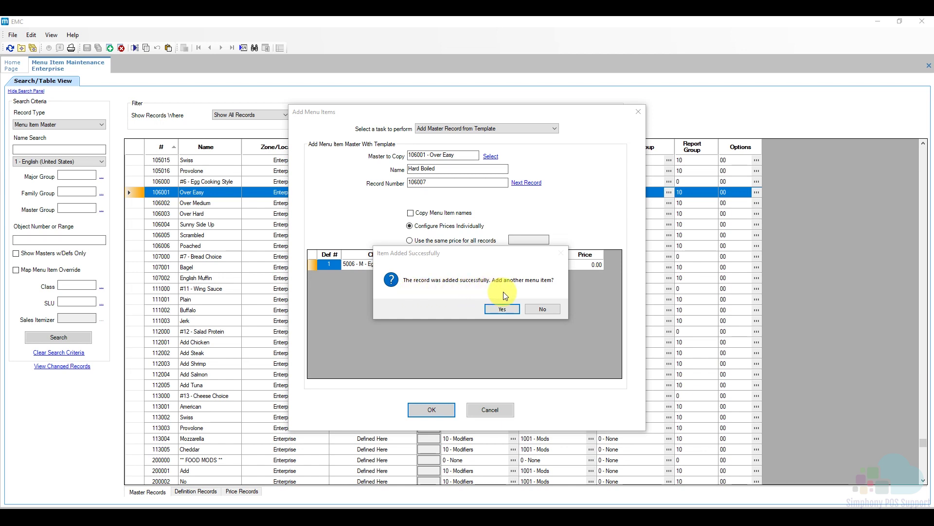
click(542, 309)
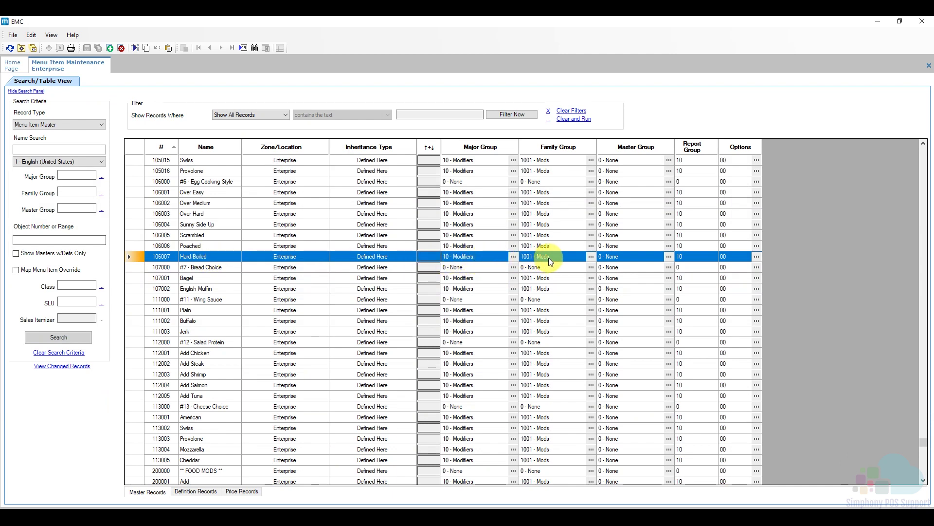
- Widen the Menu Item Class column, then confirm Hard Boiled 106007's price record is 0.00
click(200, 490)
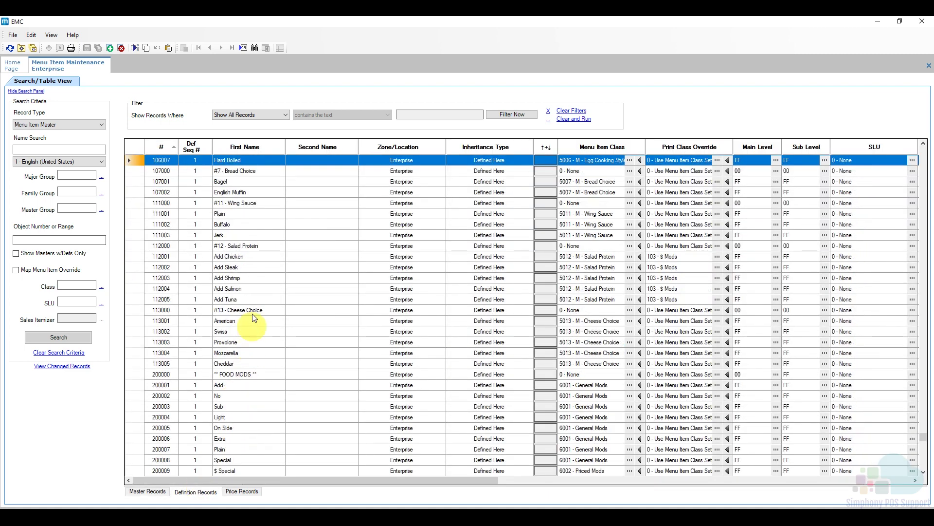
scroll(253, 212, up, 2)
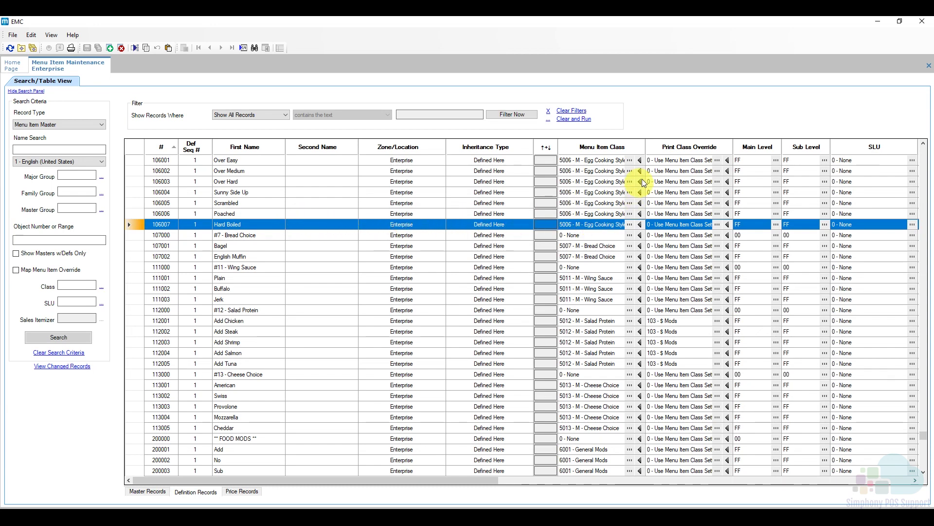
drag(645, 151, 662, 152)
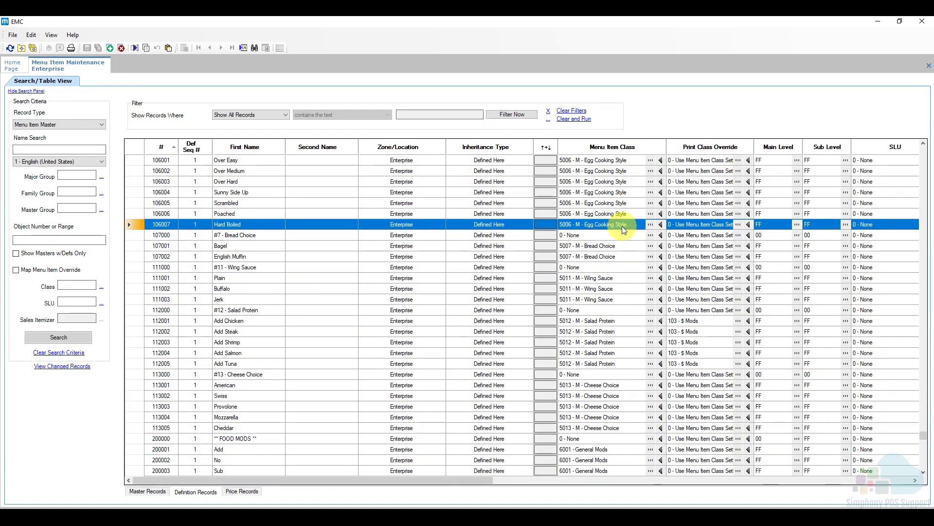
scroll(622, 226, up, 1)
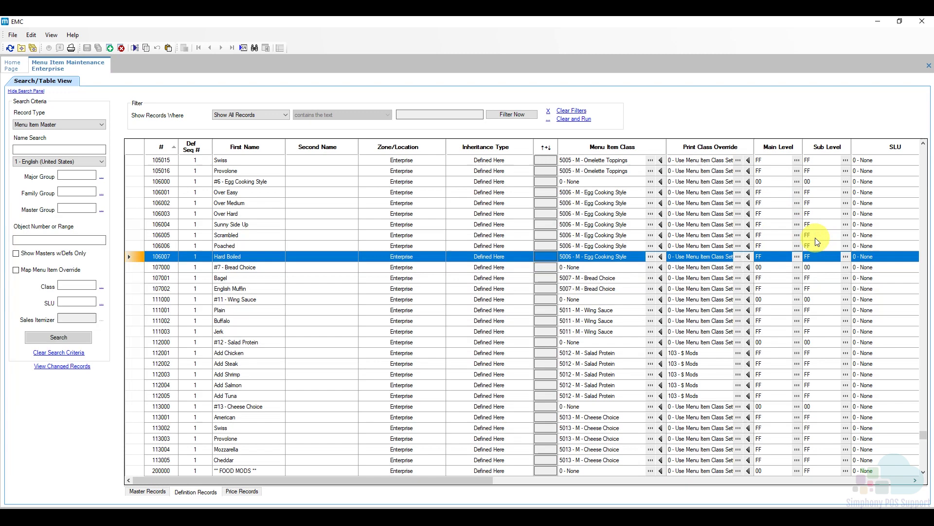
click(247, 492)
click(326, 225)
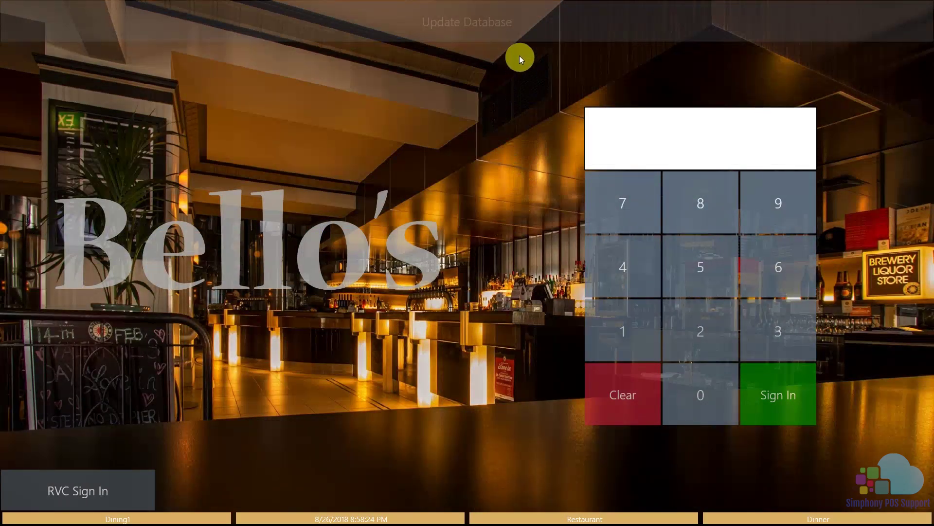
- Update the workstation database and sign back in to the POS
click(519, 30)
click(633, 331)
click(779, 384)
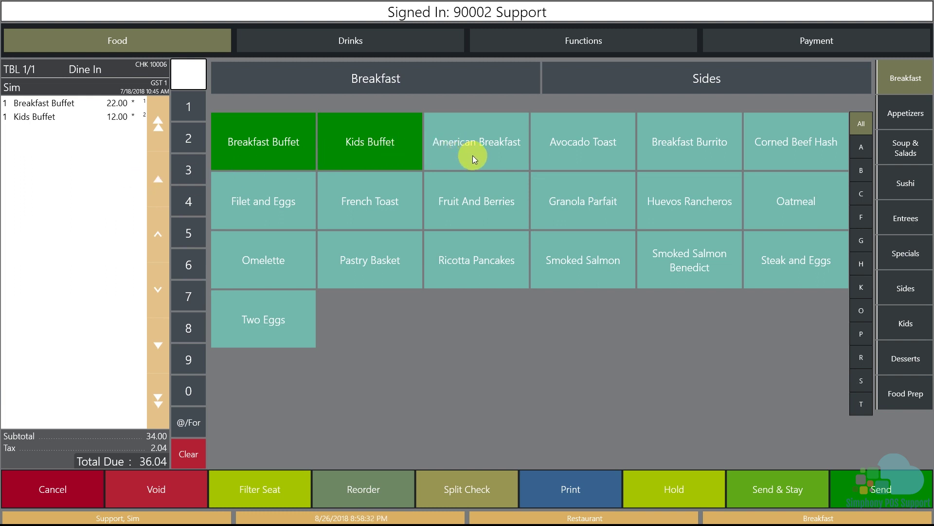
- Add an American Breakfast for seat 1 with Hard Boiled eggs
click(472, 155)
click(418, 297)
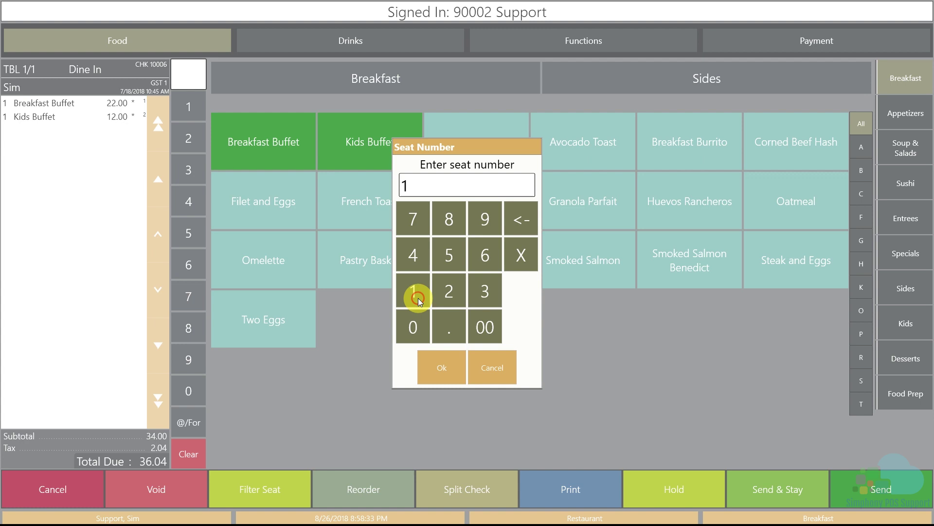
click(442, 368)
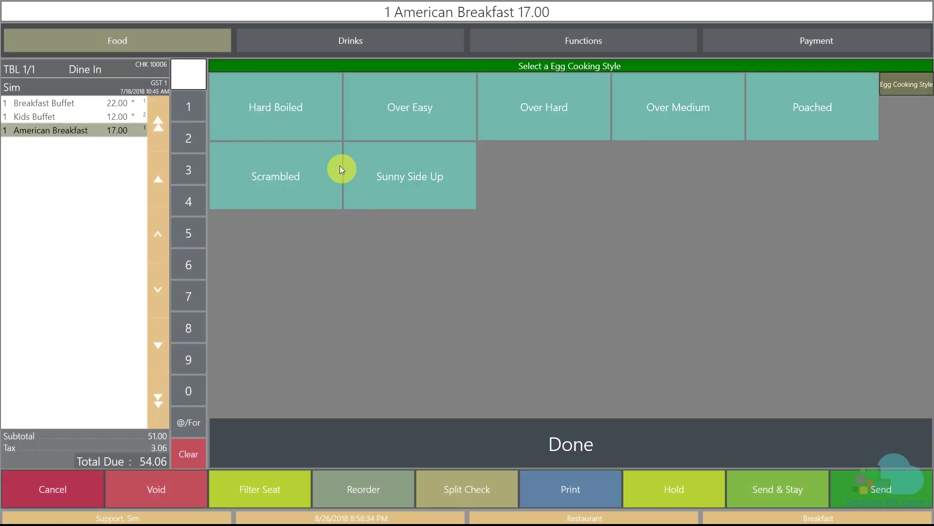
click(311, 124)
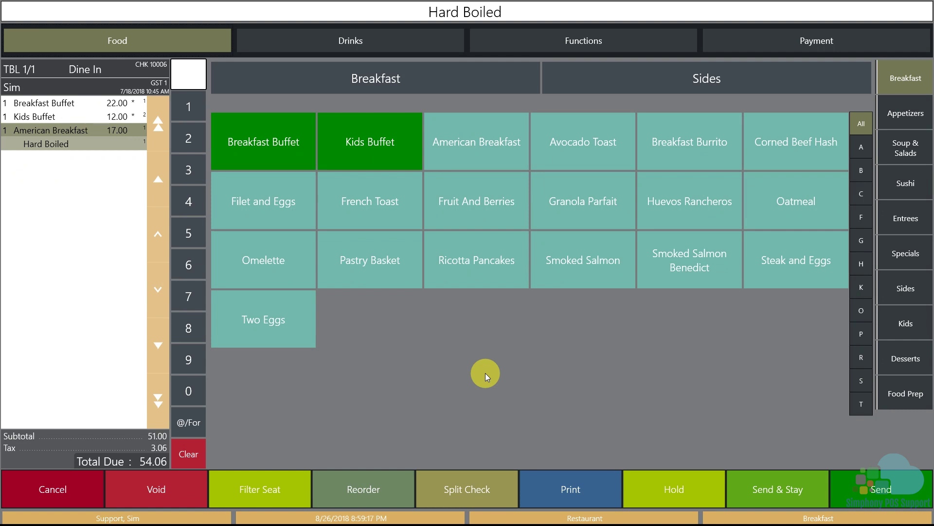
- Add a second seat-1 American Breakfast with Sunny Side Up eggs
click(486, 152)
click(418, 291)
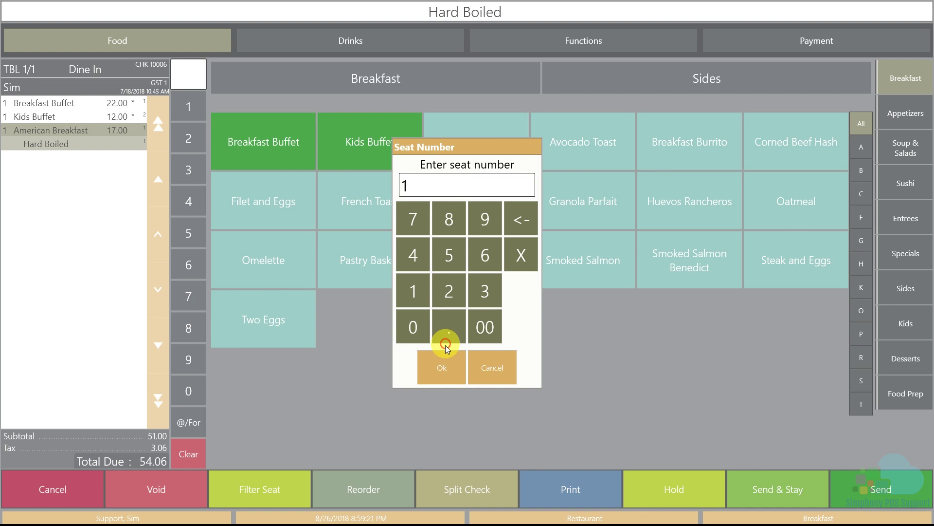
click(441, 370)
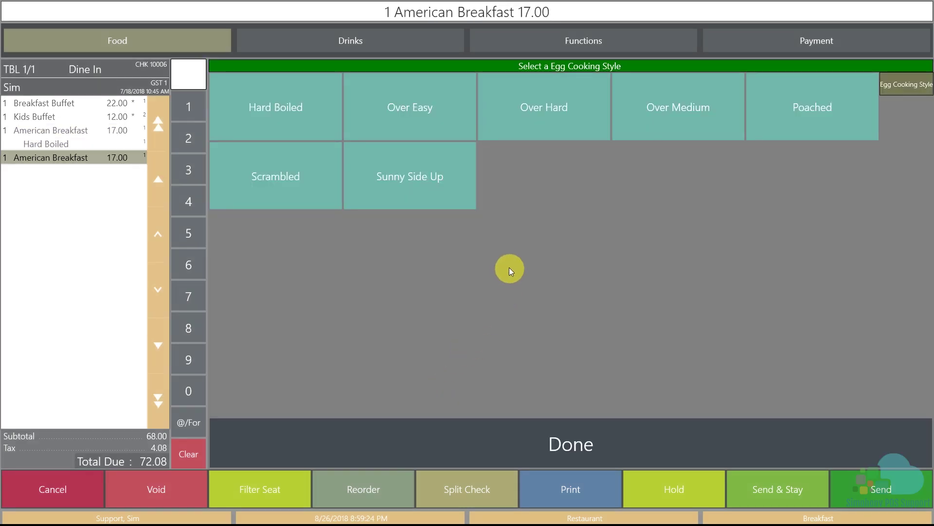
click(440, 173)
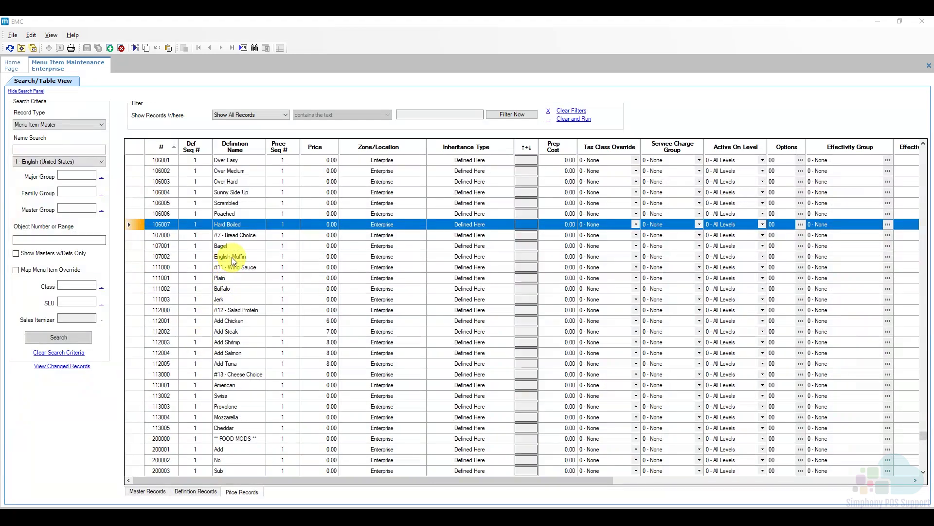
- Widen the Definition Name column and select the Sunny Side Up 106004 record
scroll(231, 258, up, 2)
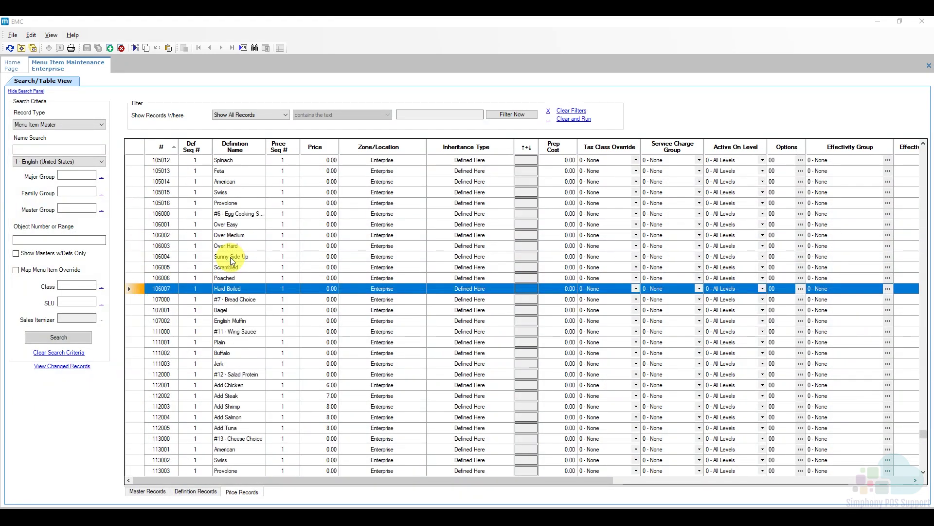
drag(266, 147, 280, 147)
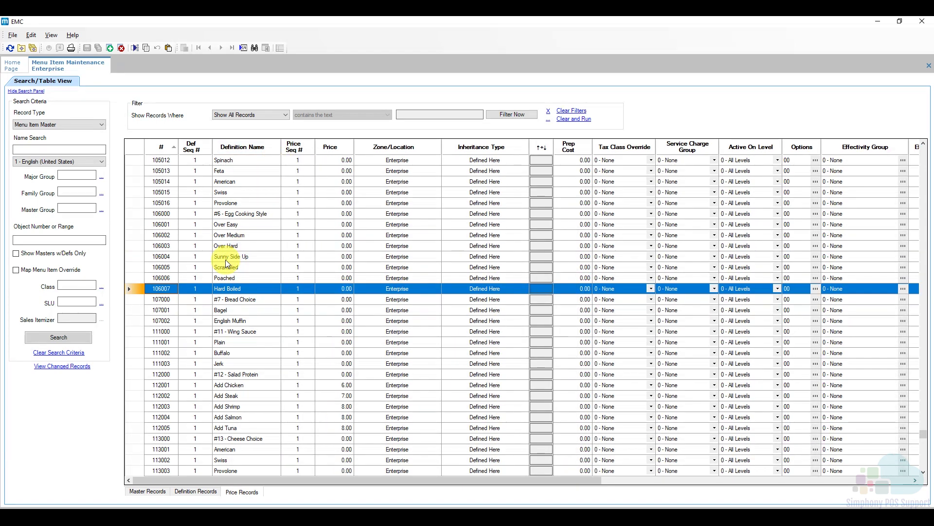
click(137, 256)
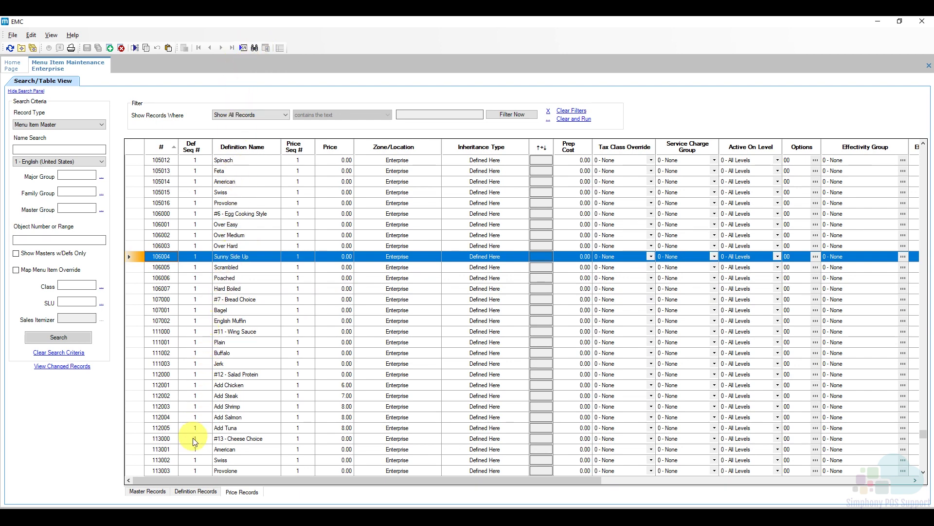
- Set Sunny Side Up's Menu Item Class to 0 - None in its definition record and save
click(195, 491)
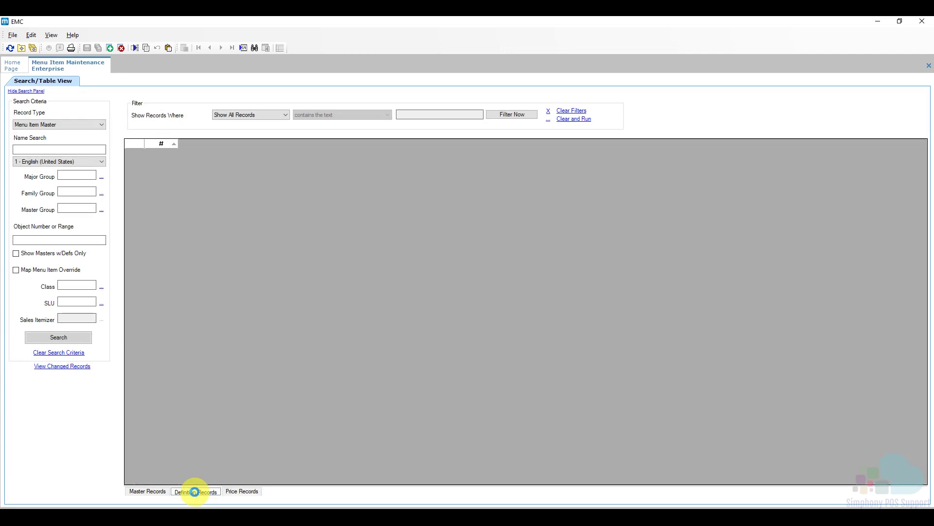
scroll(275, 258, up, 2)
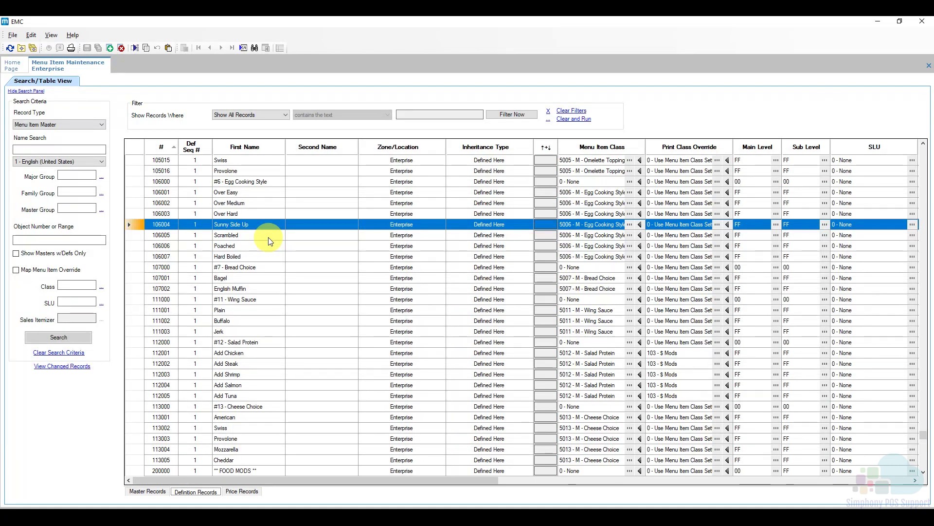
click(630, 224)
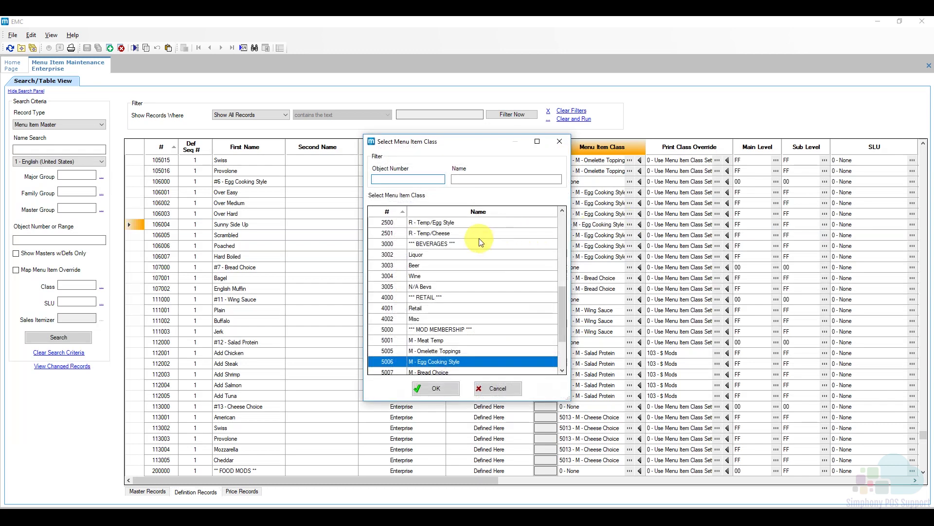
scroll(480, 238, up, 8)
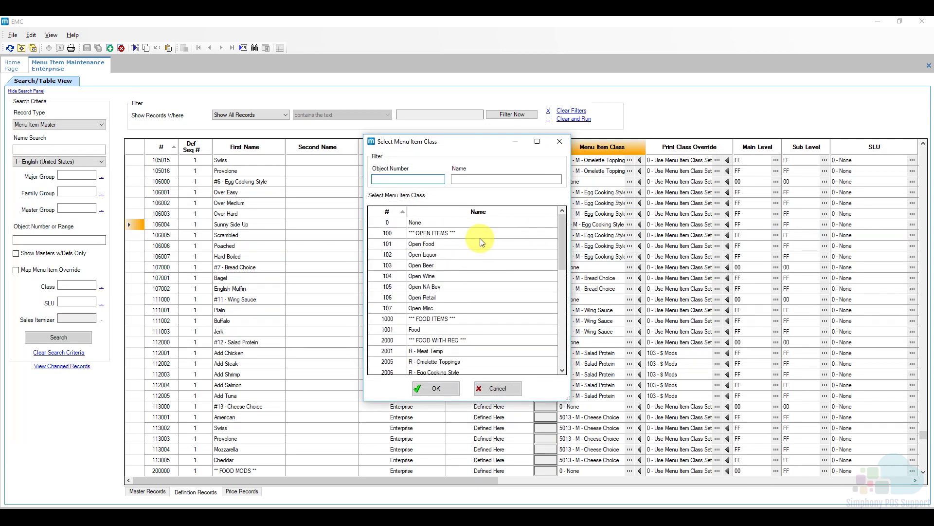
click(444, 225)
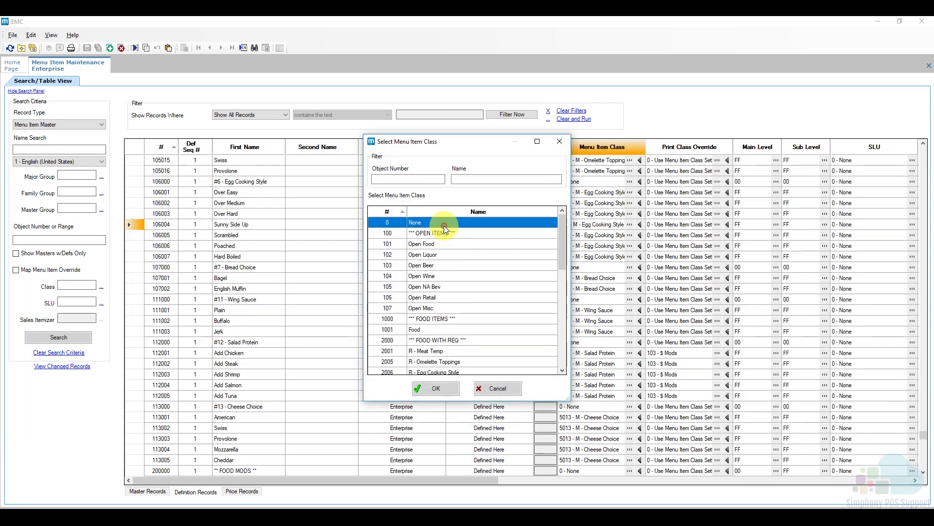
click(448, 384)
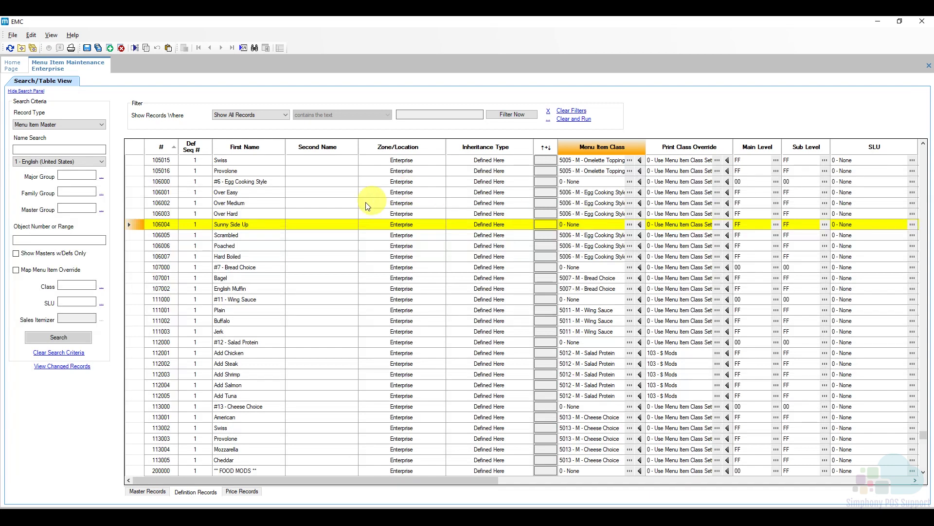
click(88, 51)
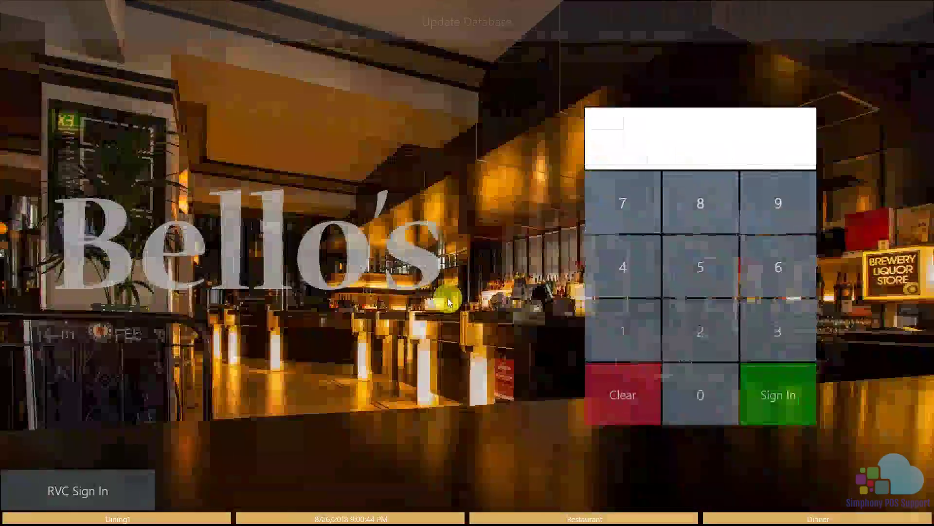
- Update the workstation database and sign back in to the POS
click(482, 31)
click(615, 322)
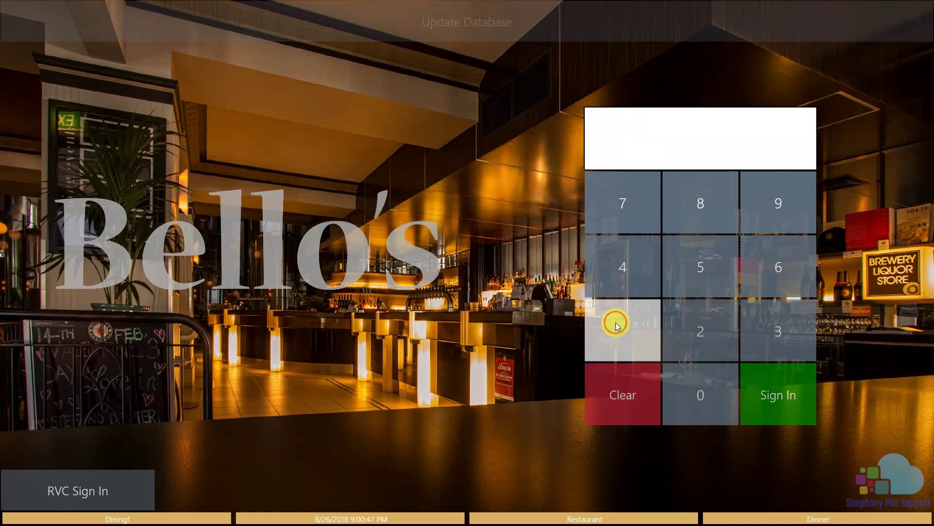
click(767, 388)
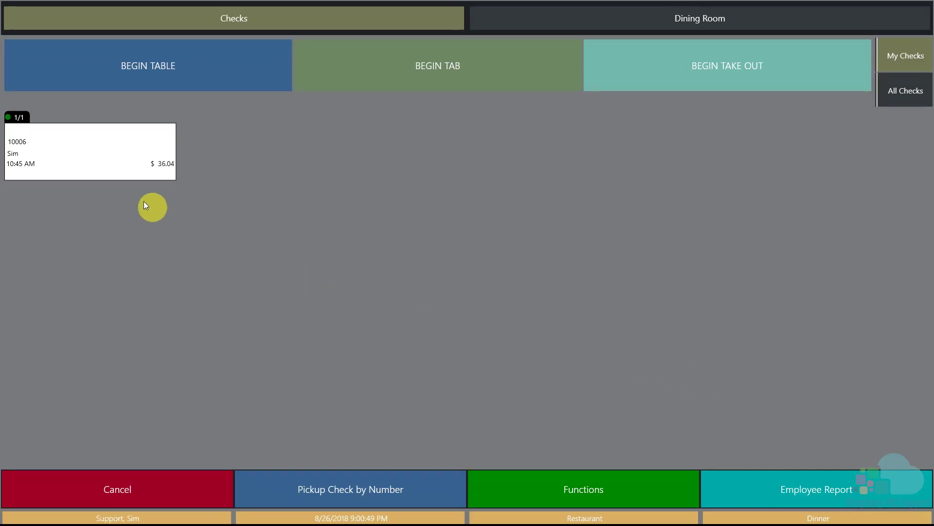
- Add a seat-1 American Breakfast to check 10006 to view the egg style prompt
click(106, 165)
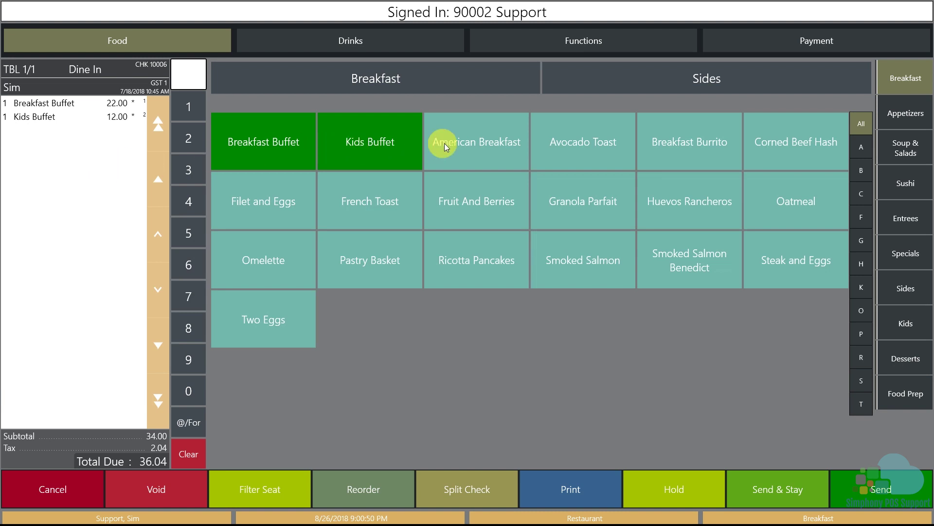
click(468, 144)
click(423, 290)
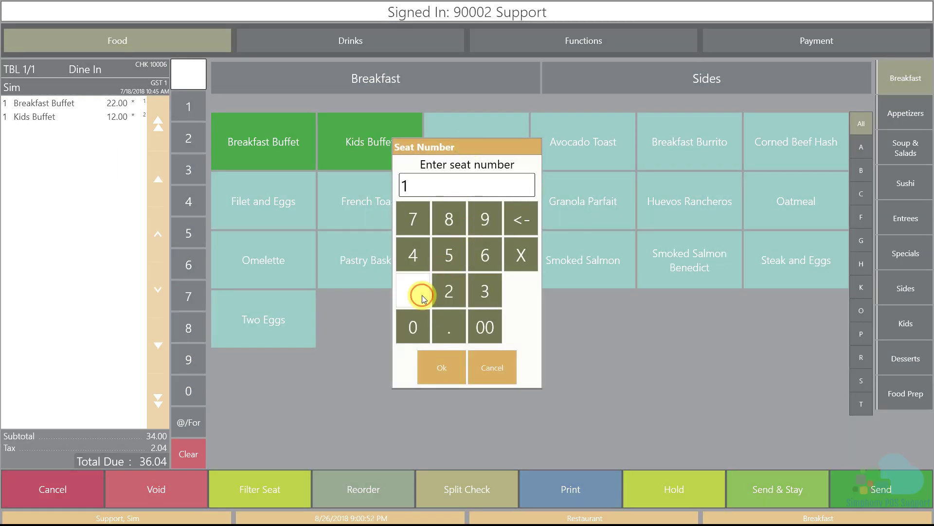
click(448, 372)
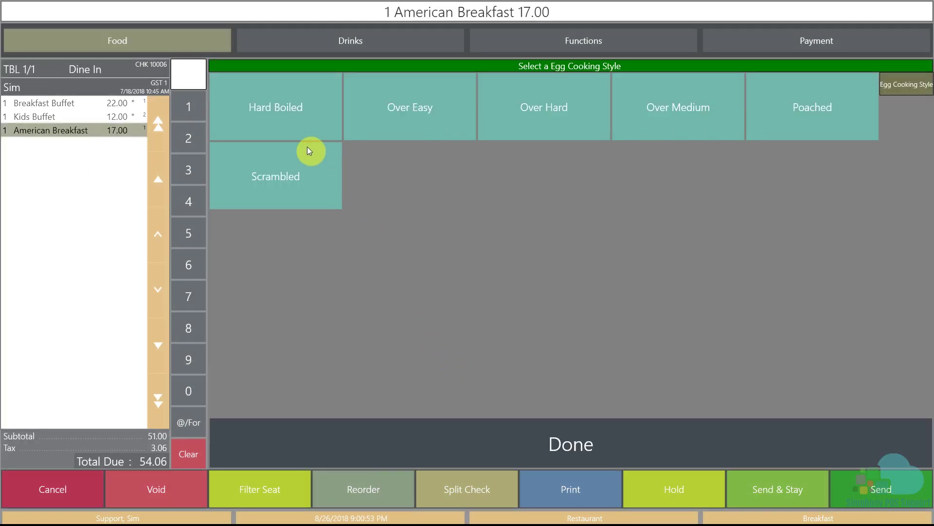